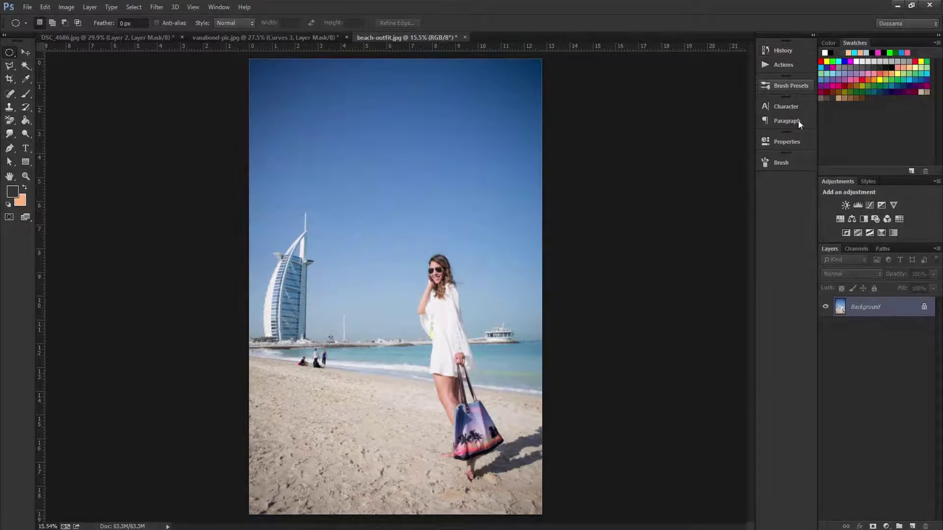
Step: Add a Curves 1 adjustment layer that brightens the photo, raising 105 to 162
left_click(887, 527)
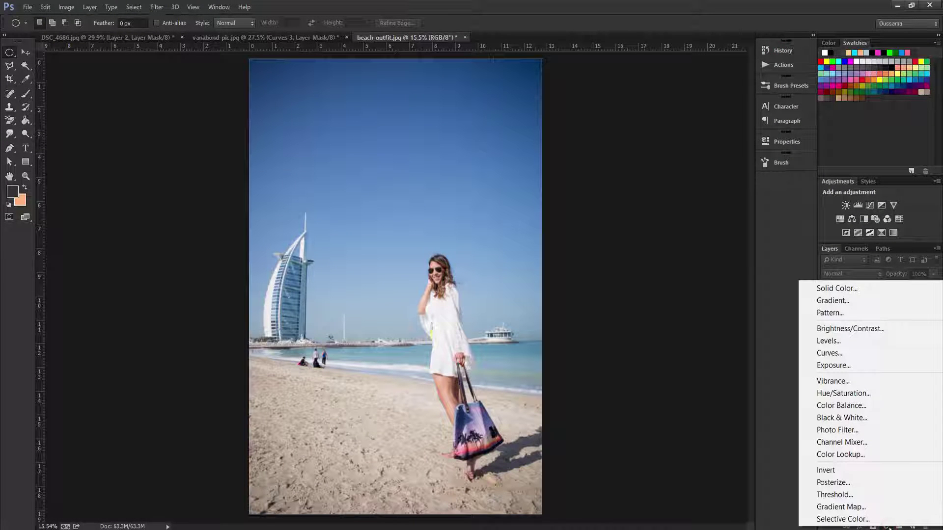
left_click(835, 353)
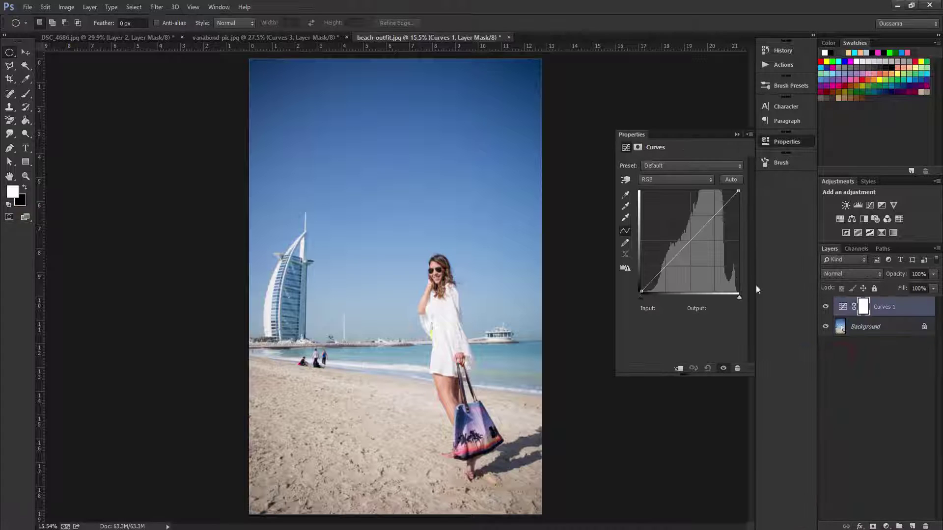
left_click_drag(691, 240, 681, 228)
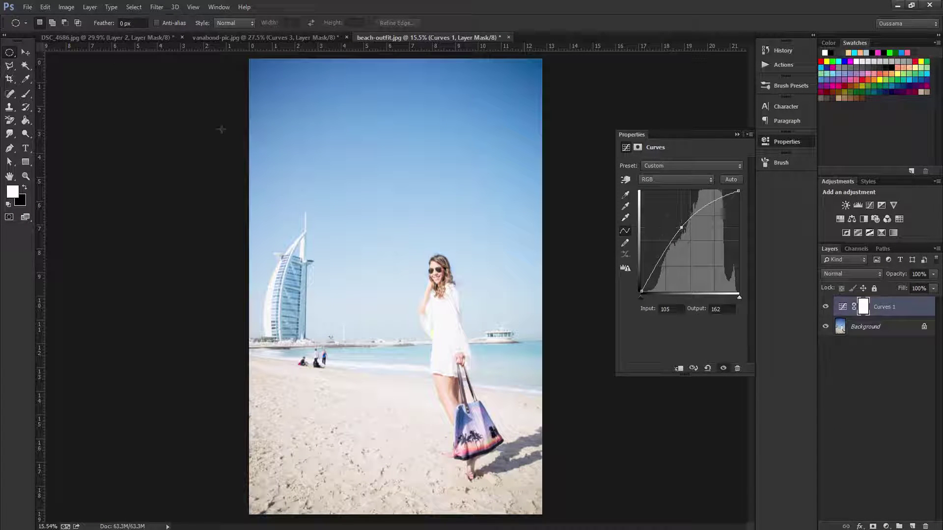
Step: Apply an inverted, merged copy of the image to the Curves 1 mask with Multiply
left_click(67, 7)
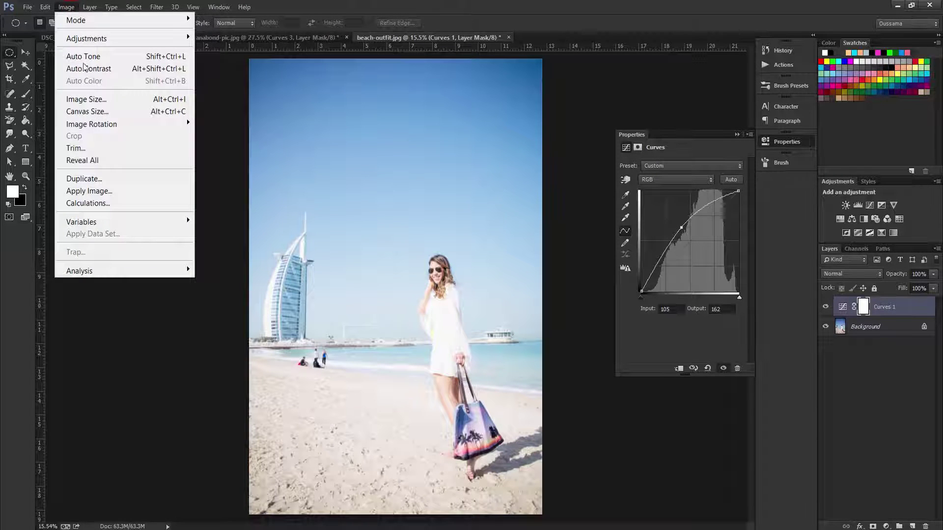
left_click(98, 191)
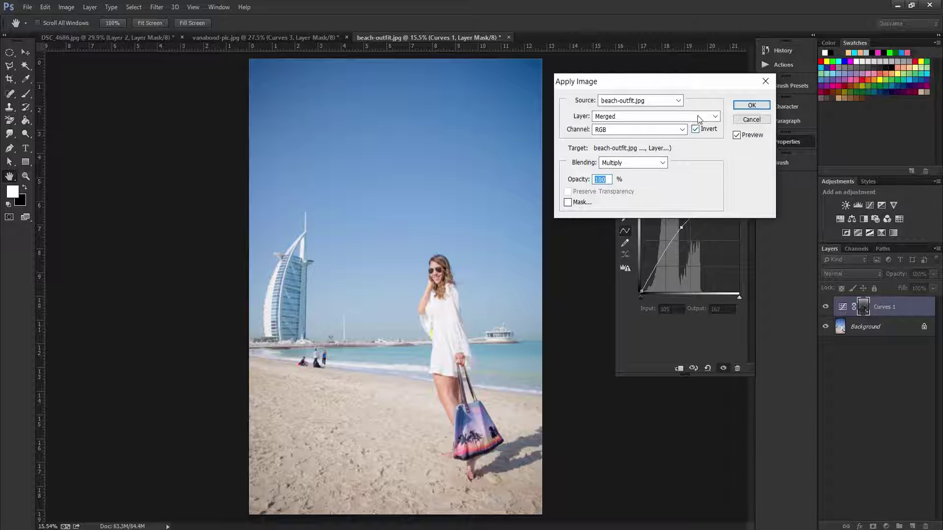
left_click(760, 105)
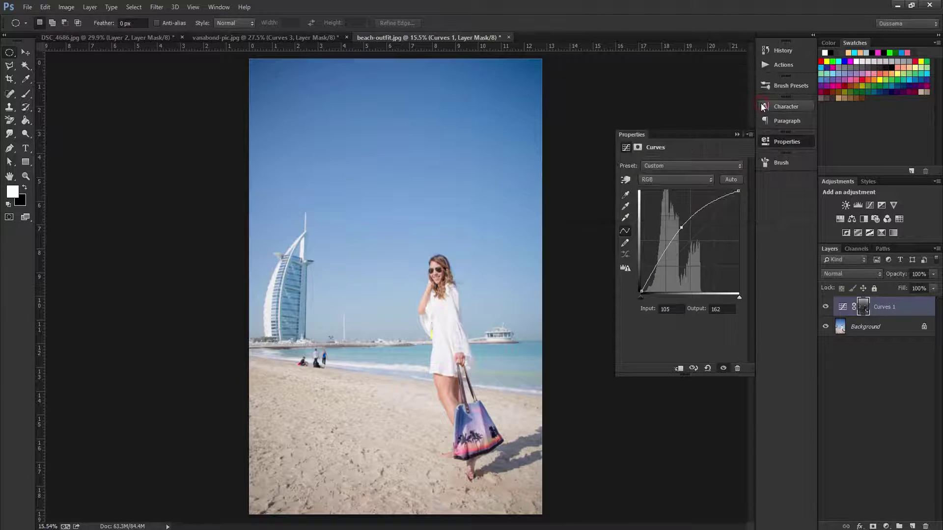
Step: Add a Curves 2 adjustment layer that darkens the photo, pulling 175 down to 88
left_click(825, 307)
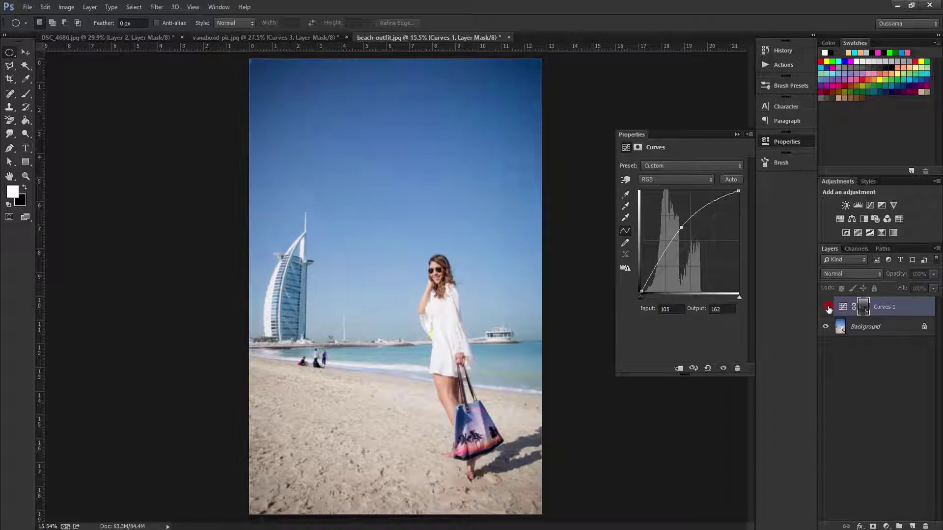
left_click(825, 306)
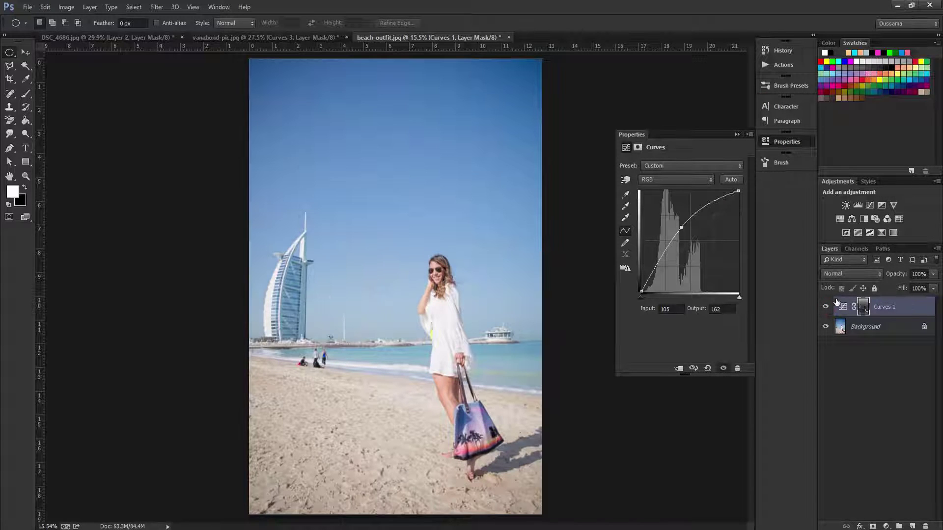
left_click(869, 205)
left_click_drag(690, 240, 707, 257)
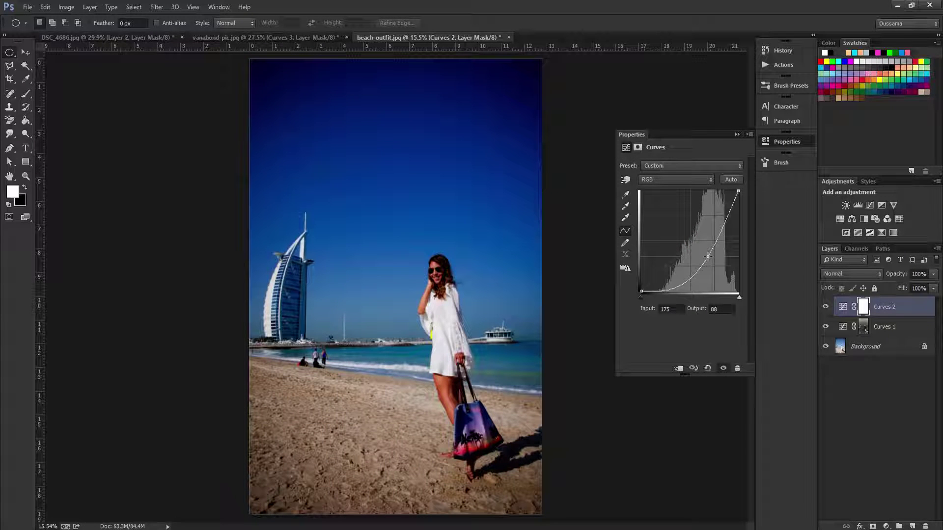
Step: Apply a non-inverted image copy to the Curves 2 mask and add an empty Layer 1
left_click(65, 7)
left_click(111, 190)
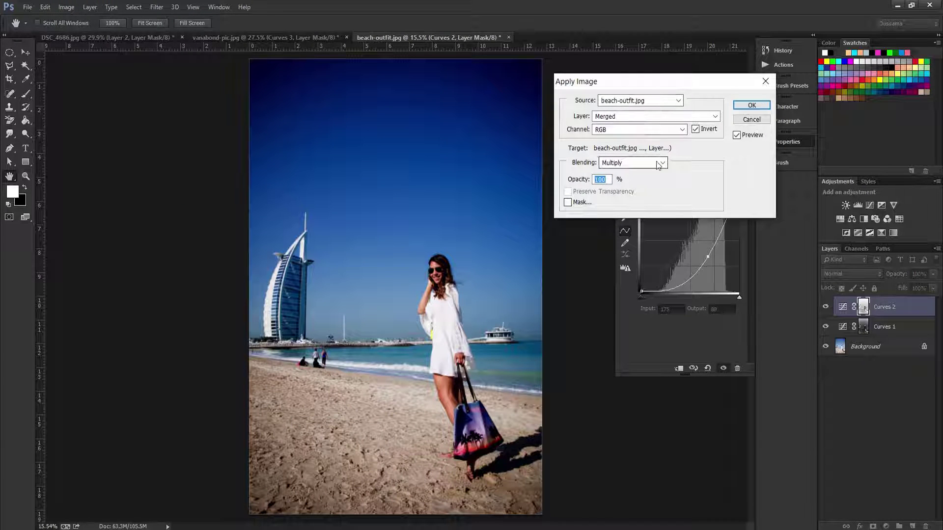
left_click(695, 130)
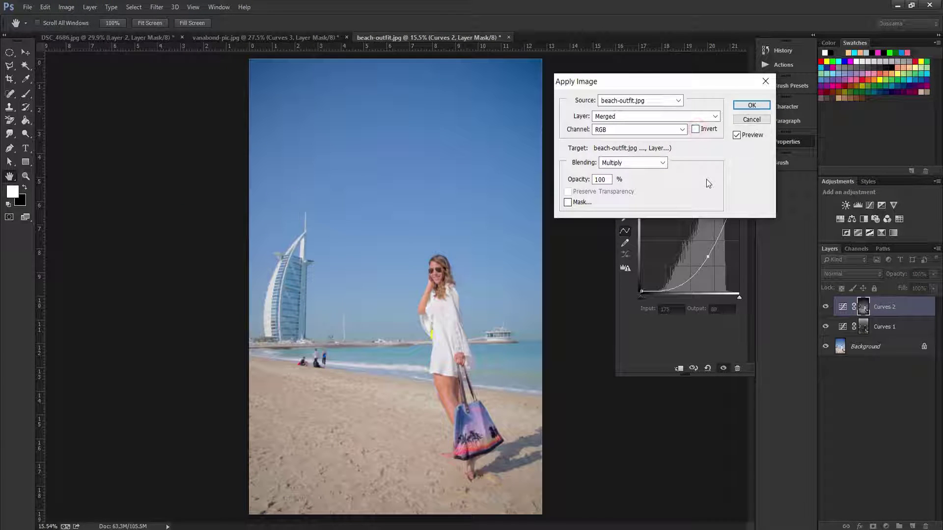
left_click(752, 106)
left_click(825, 307)
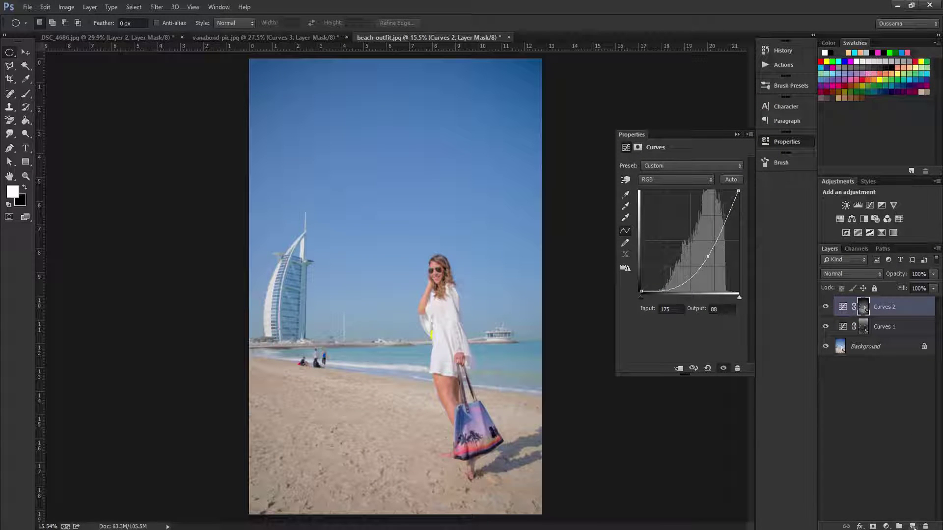
left_click(911, 525)
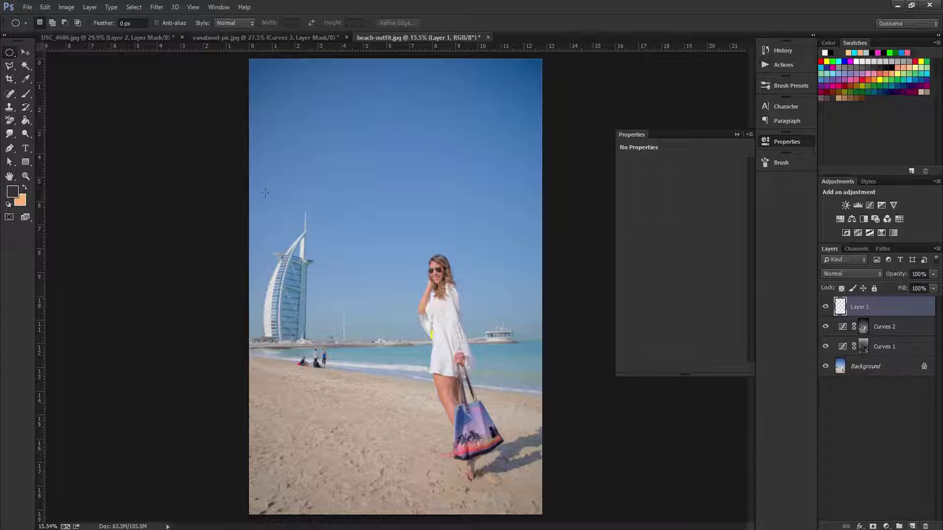
Step: Stamp a merged copy of the photo onto Layer 1 with Apply Image
left_click(66, 6)
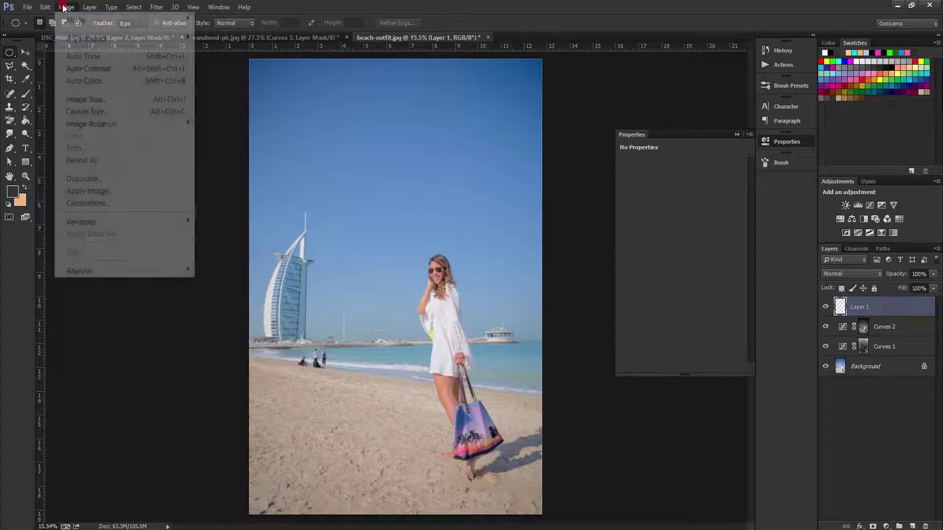
left_click(104, 193)
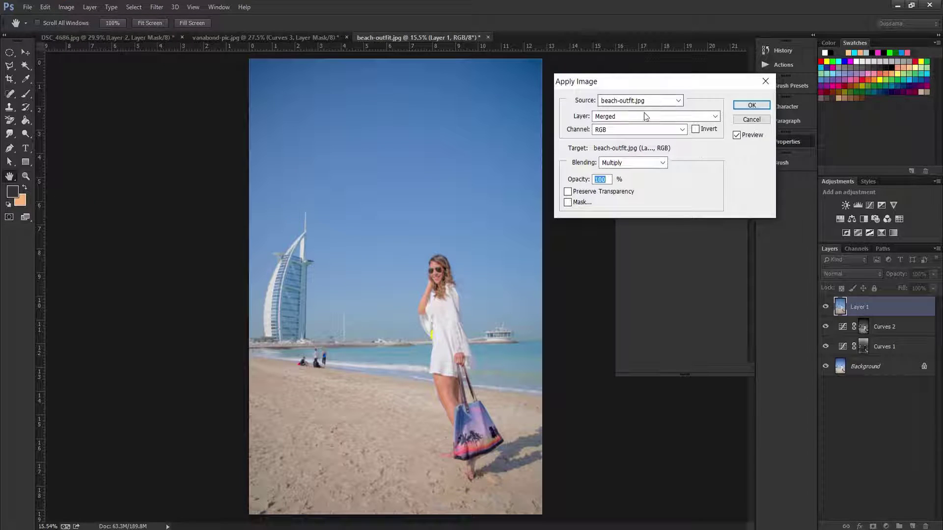
left_click(765, 107)
Step: Set Layer 1 to Vivid Light and invert it, leaving the canvas flat grey
left_click(843, 274)
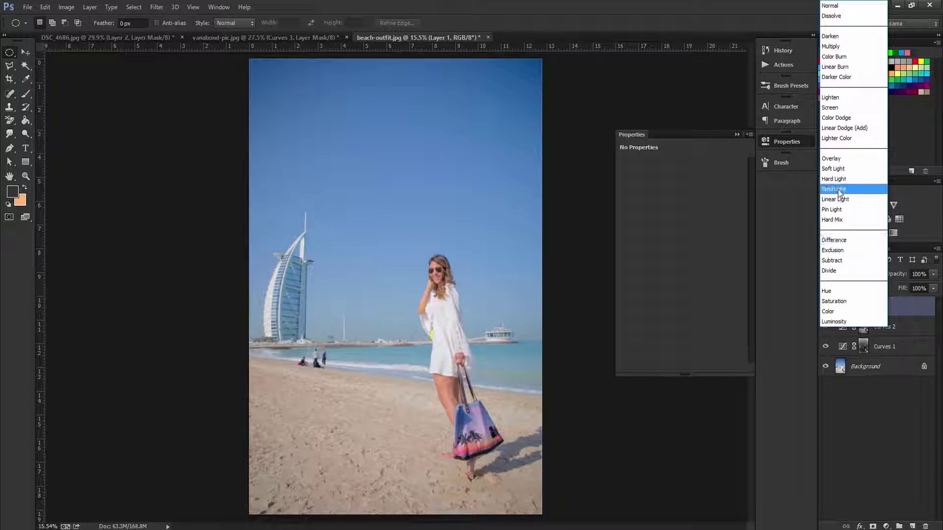
left_click(838, 188)
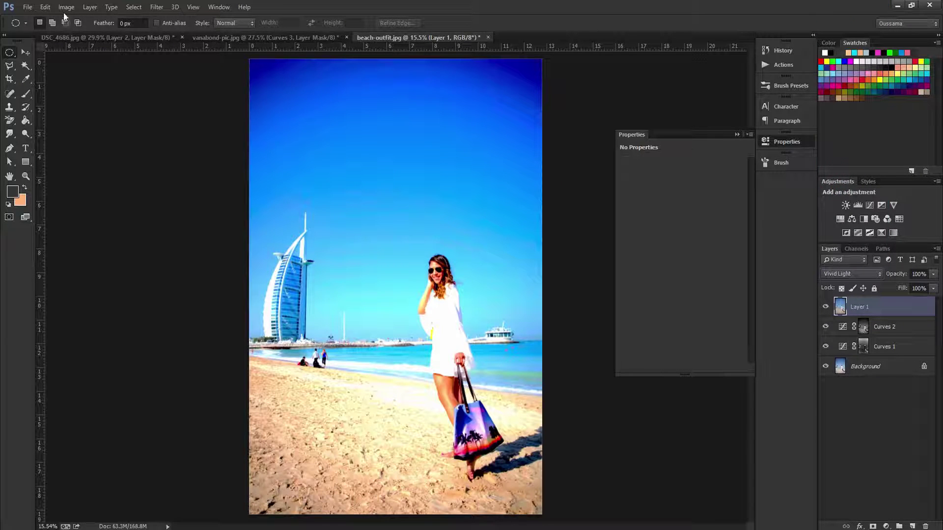
left_click(66, 8)
mouse_move(86, 38)
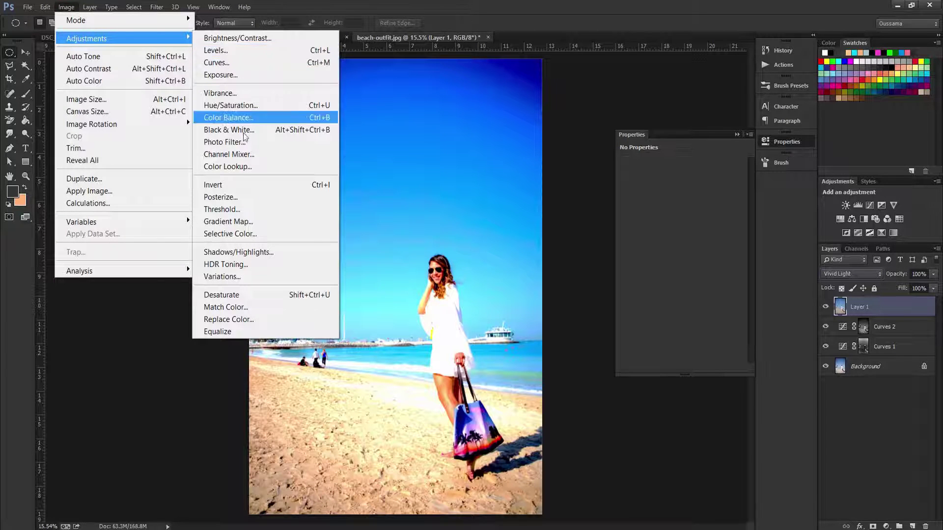
left_click(249, 190)
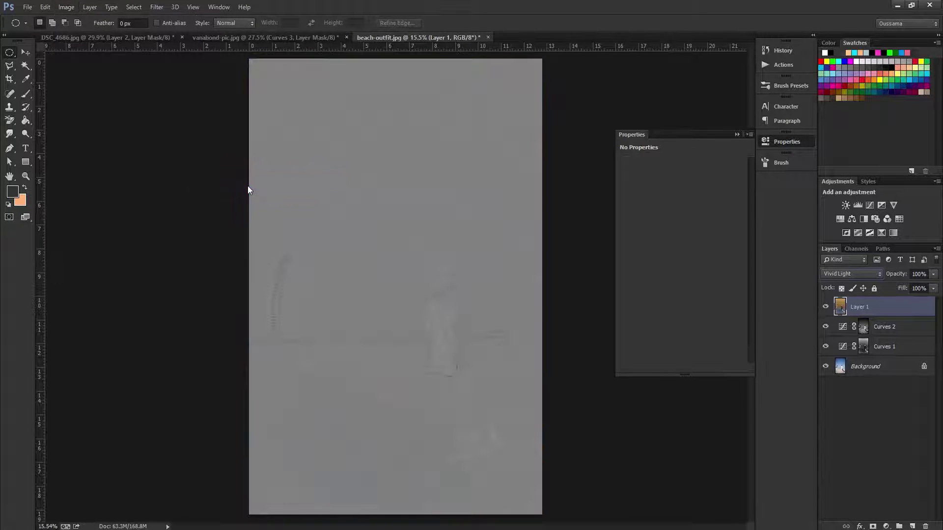
Step: Apply Surface Blur (radius 20, threshold 40) to Layer 1 and add an empty Layer 2
left_click(153, 7)
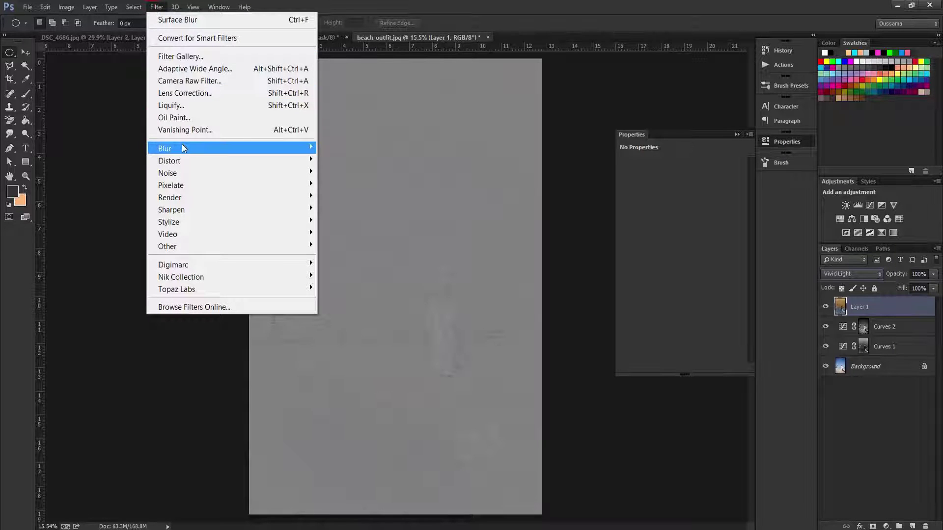
mouse_move(164, 148)
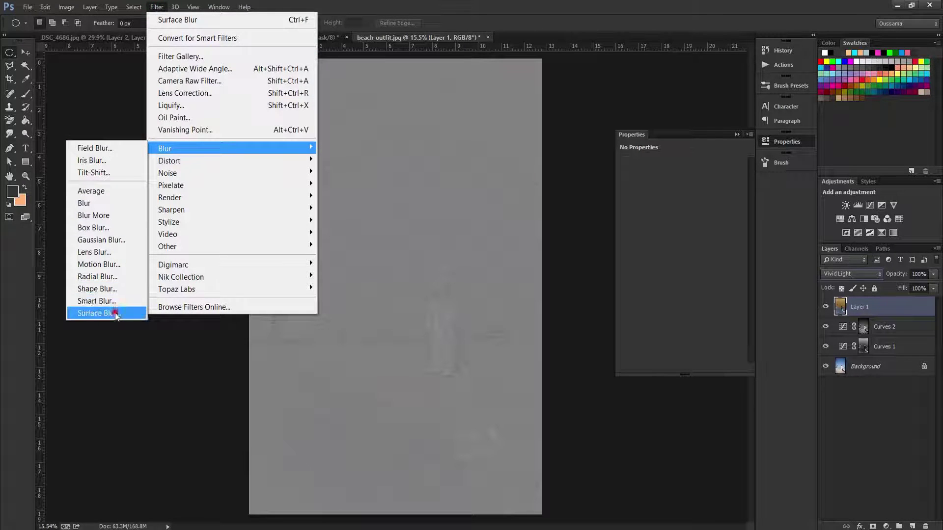
left_click(115, 314)
left_click_drag(449, 258, 411, 258)
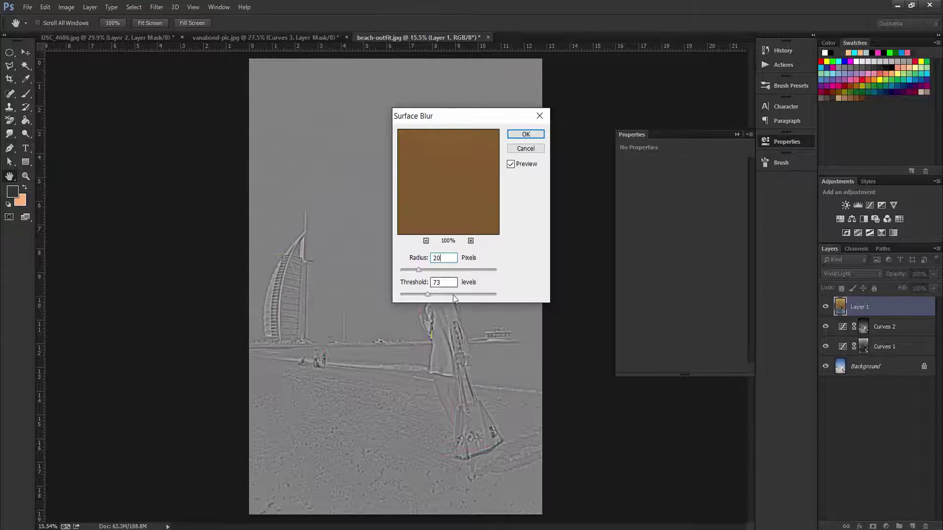
left_click_drag(446, 283, 408, 282)
type("0")
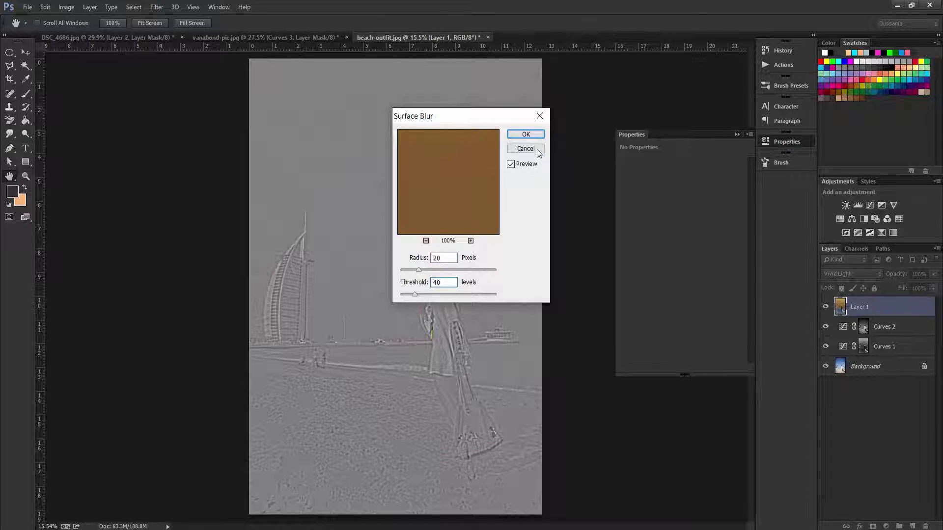
left_click(530, 135)
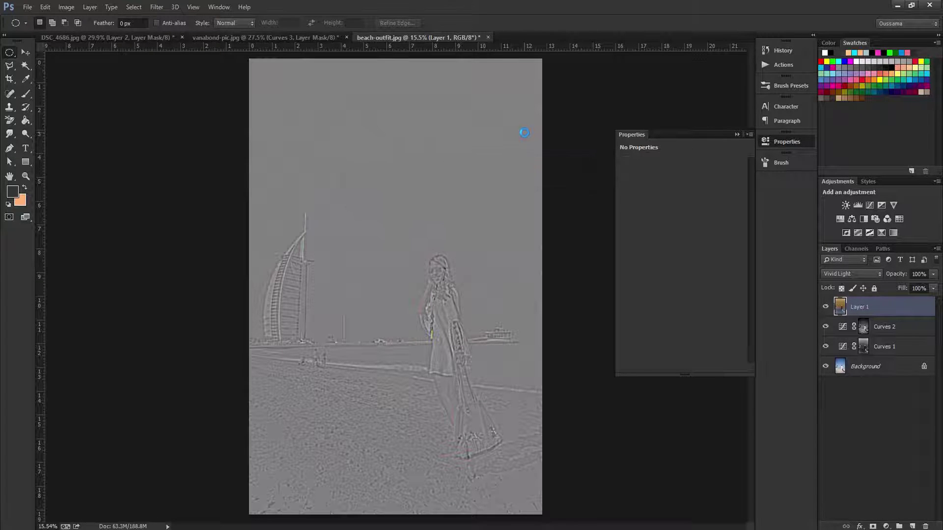
left_click(912, 527)
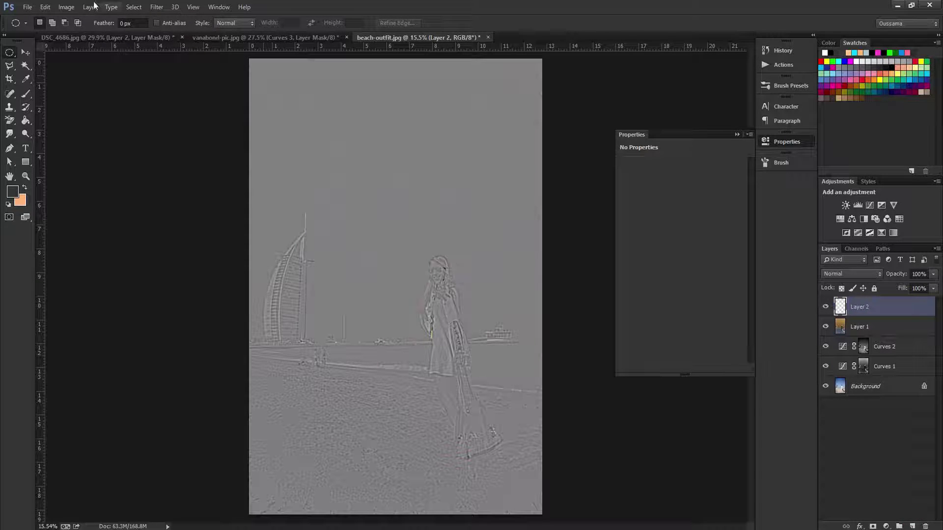
Step: Apply a merged copy of the image onto Layer 2
left_click(61, 8)
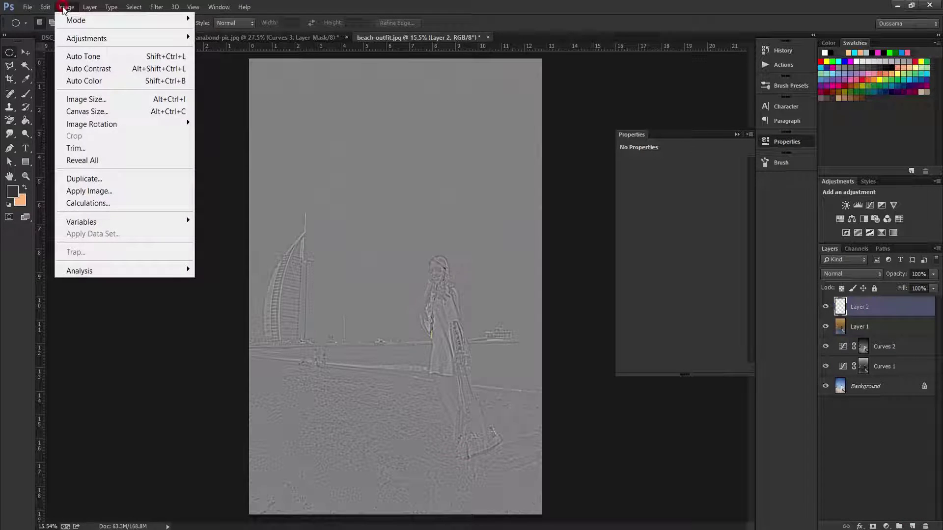
left_click(131, 191)
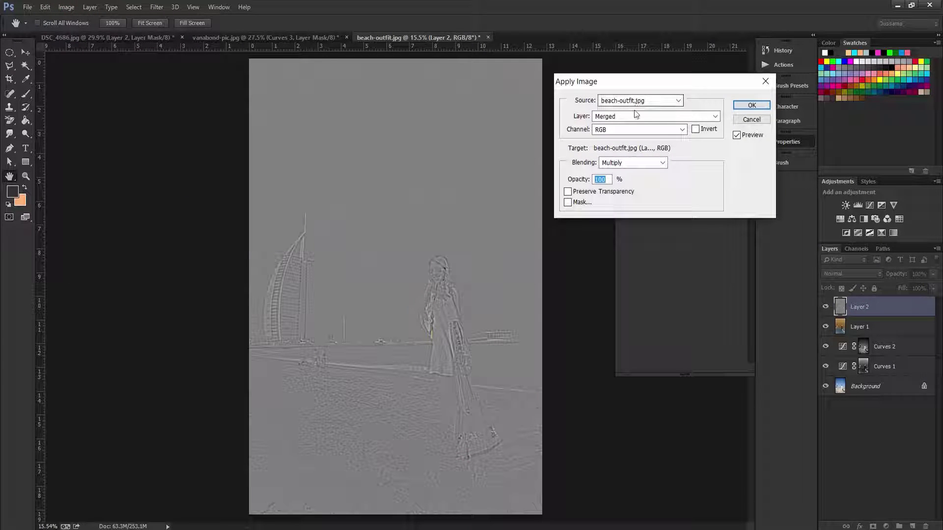
left_click(755, 106)
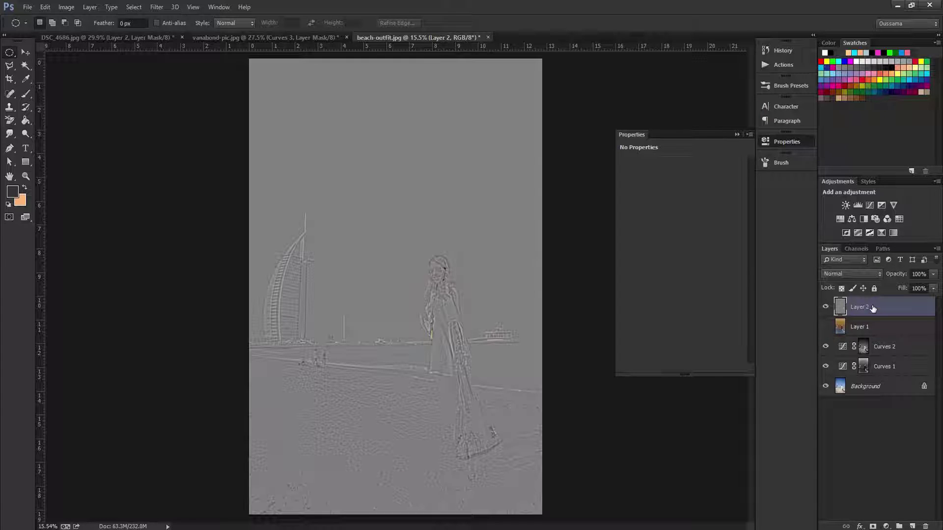
Step: Set Layer 2 to Soft Light and zoom in on the woman to compare it
left_click(856, 273)
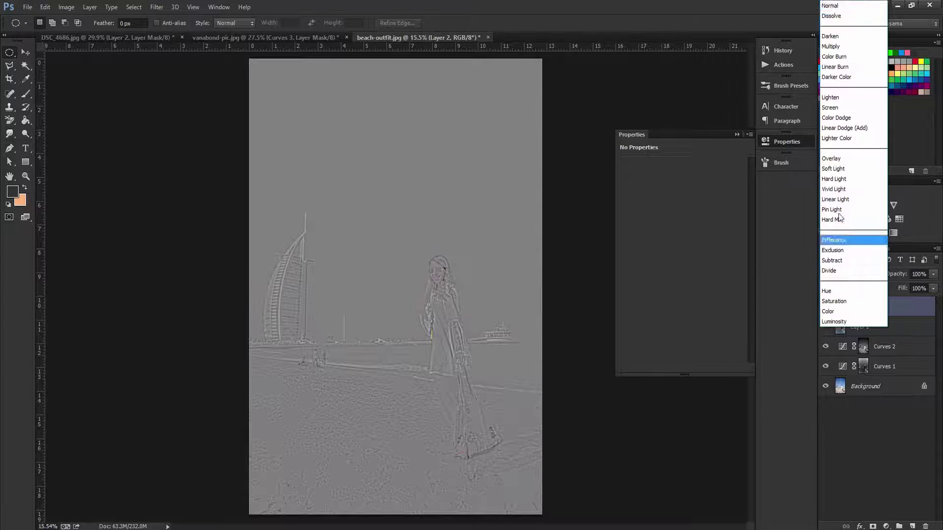
left_click(832, 169)
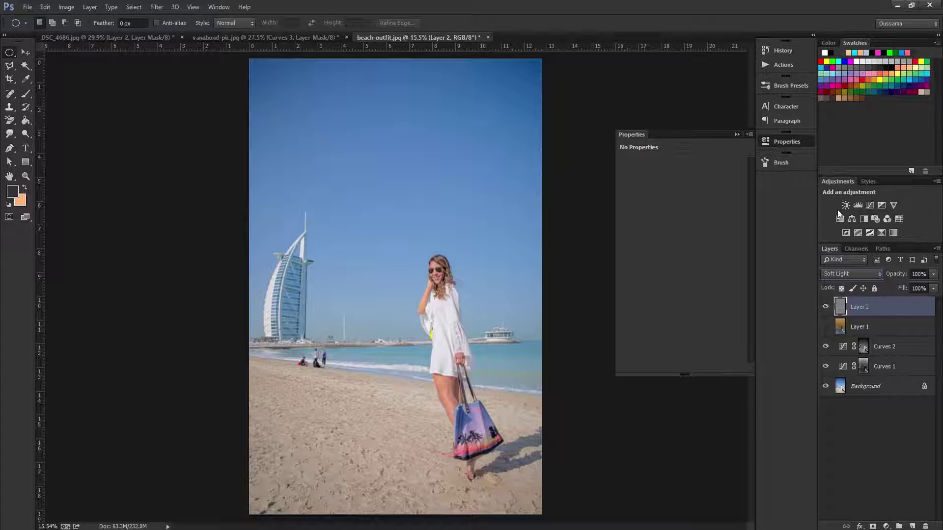
left_click(830, 308)
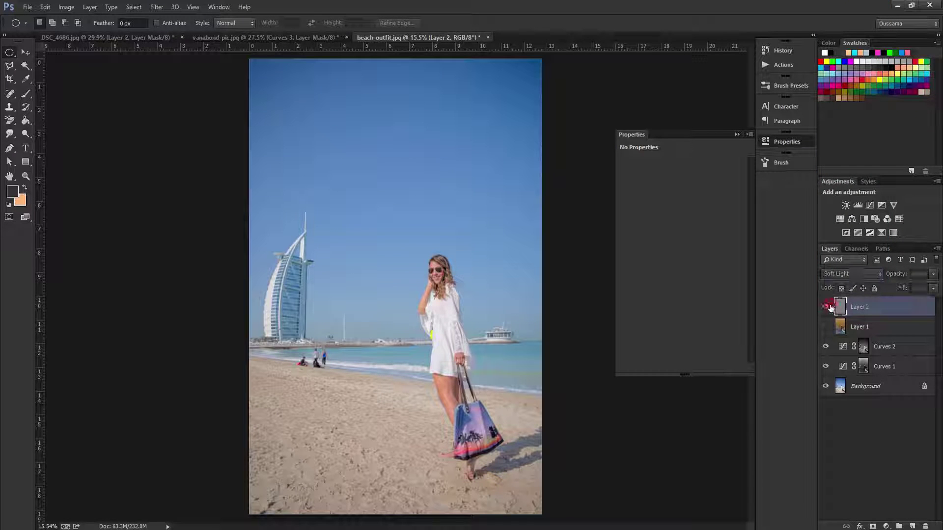
left_click(783, 143)
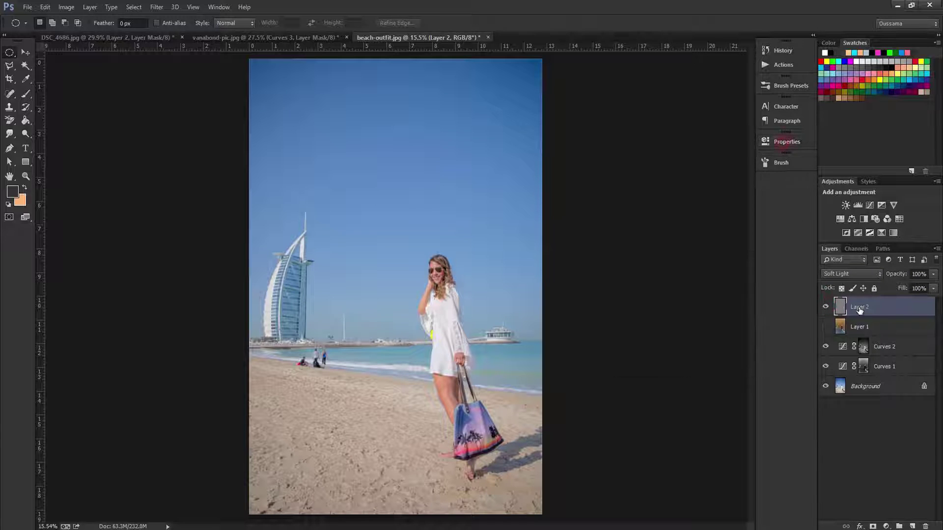
left_click(479, 383)
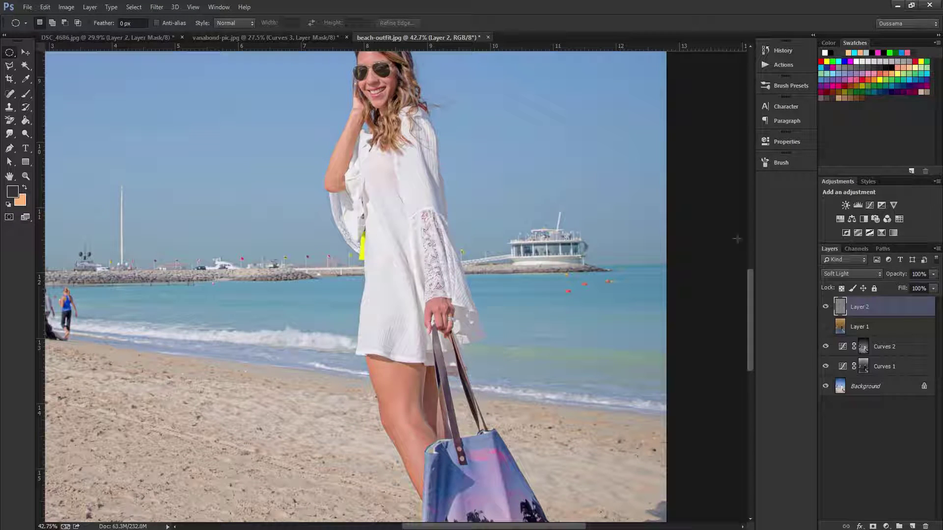
left_click(825, 307)
Step: Add a layer mask to Layer 2 and fill it entirely with black
left_click(873, 526)
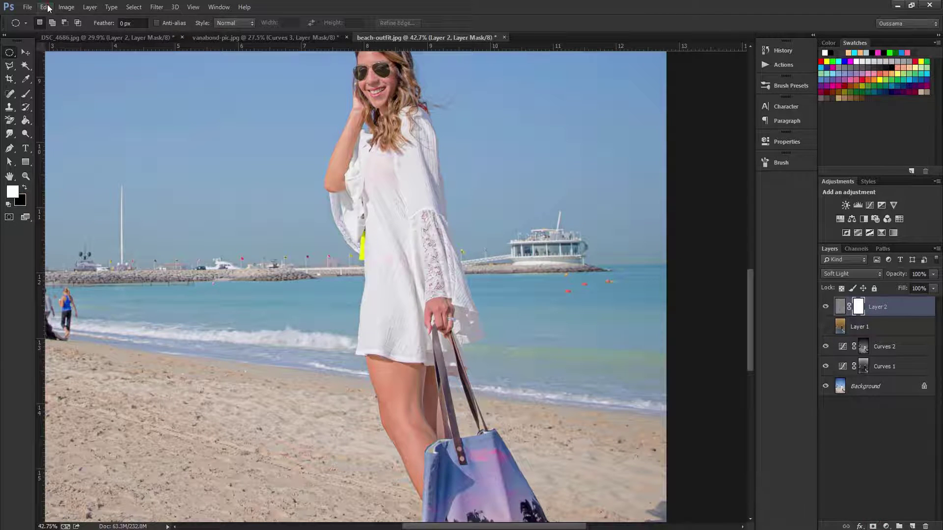
left_click(49, 8)
left_click(77, 190)
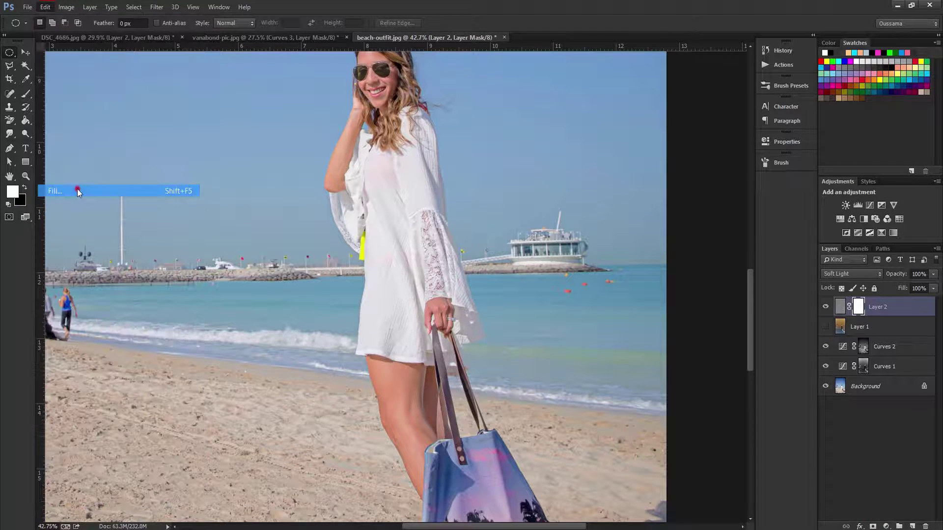
left_click(480, 166)
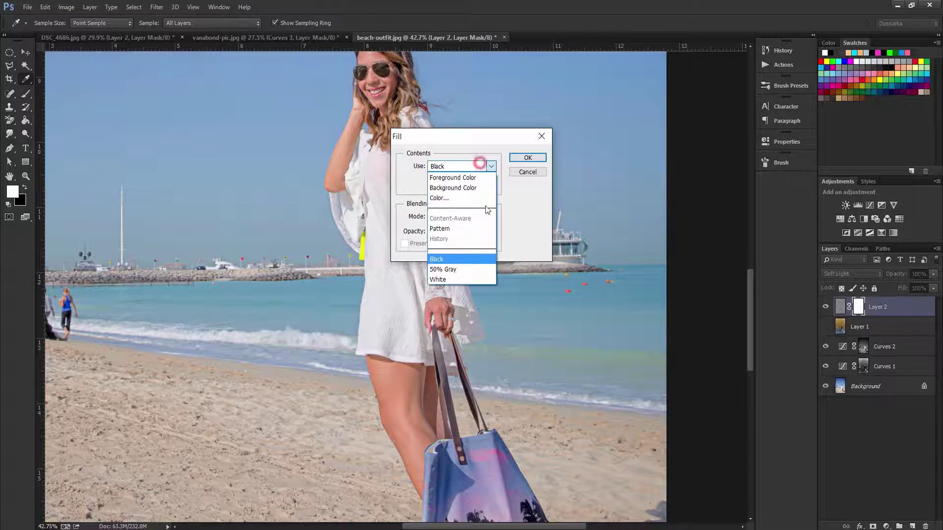
left_click(479, 259)
left_click(529, 158)
key("m")
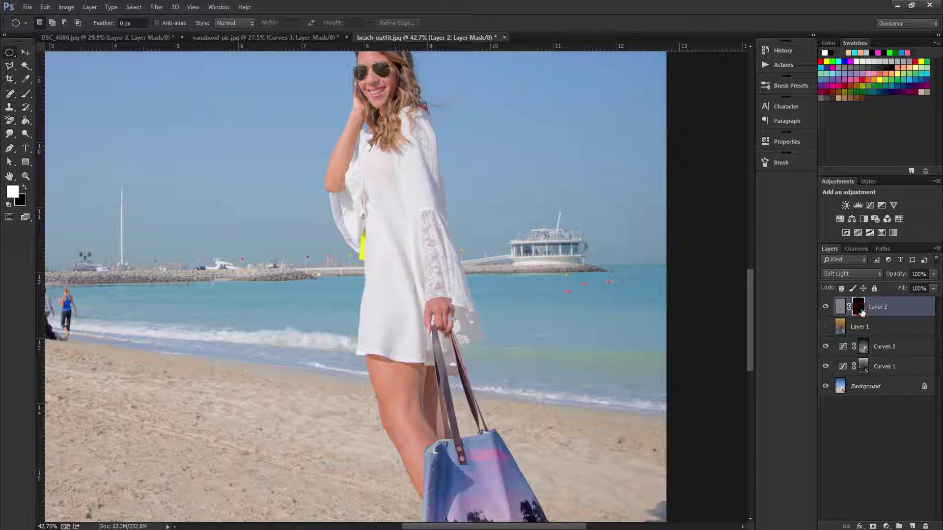
Step: Select the Brush tool and set its hardness to 0%
left_click(26, 93)
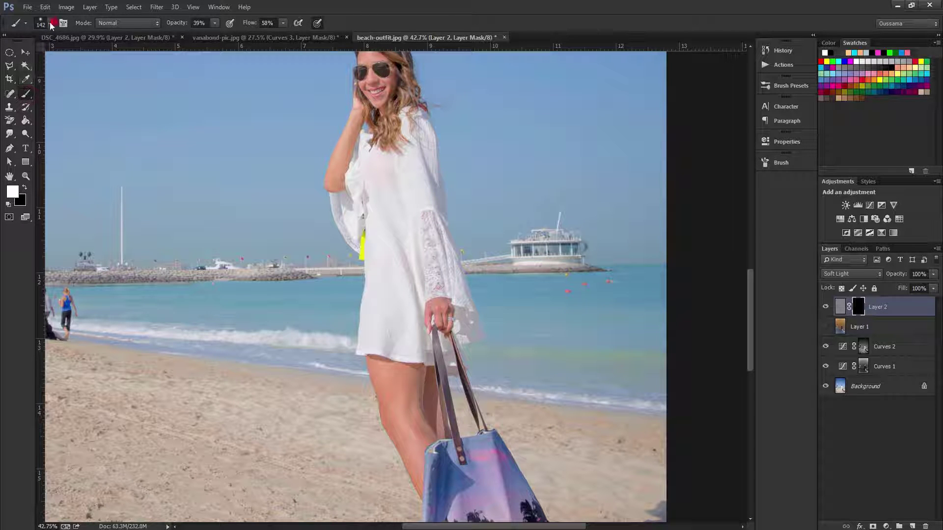
left_click(50, 23)
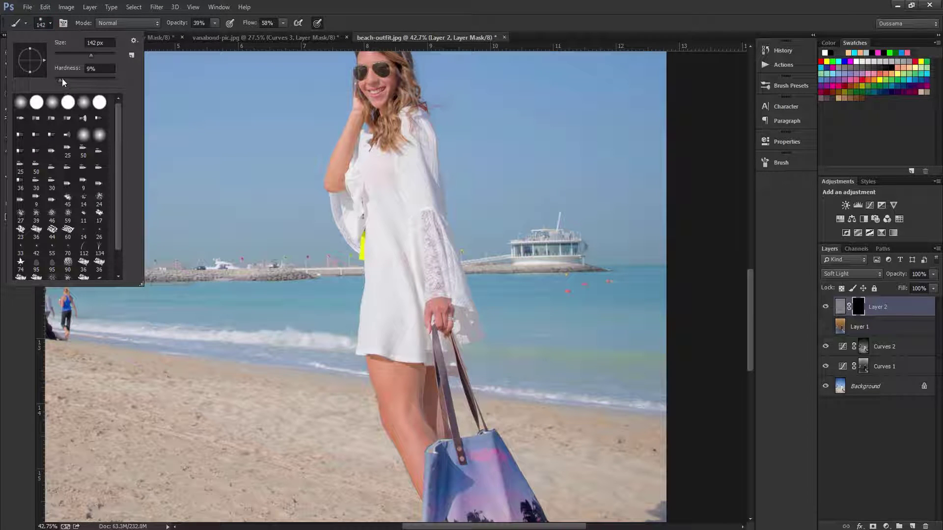
left_click_drag(60, 80, 85, 58)
left_click(338, 3)
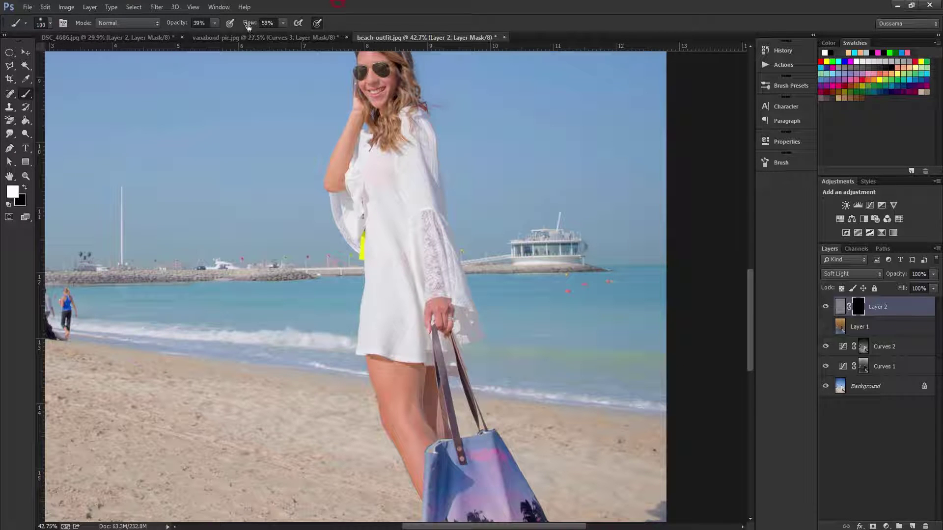
Step: Set brush opacity to 50%, zoom out to the whole photo, and resize the brush to 822
left_click_drag(179, 26, 181, 26)
left_click_drag(182, 26, 183, 26)
left_click_drag(354, 283, 259, 350)
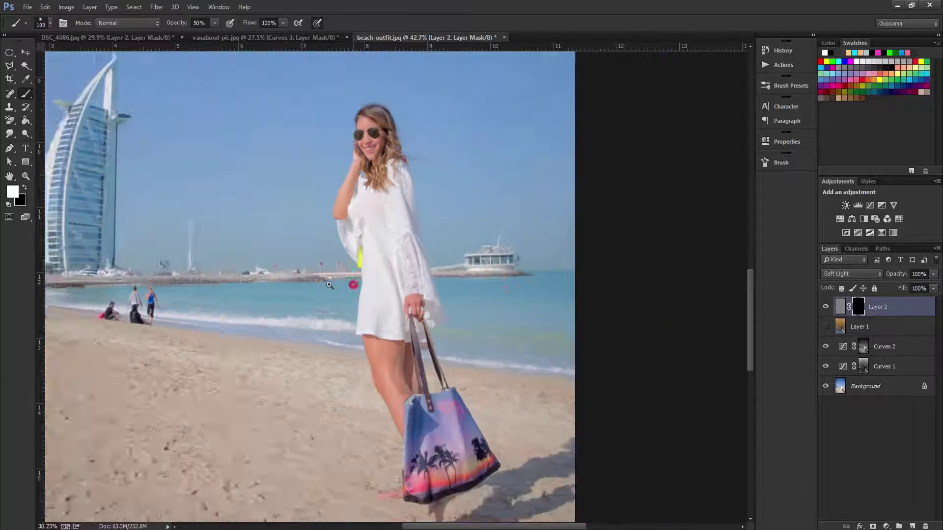
left_click_drag(244, 389, 275, 387)
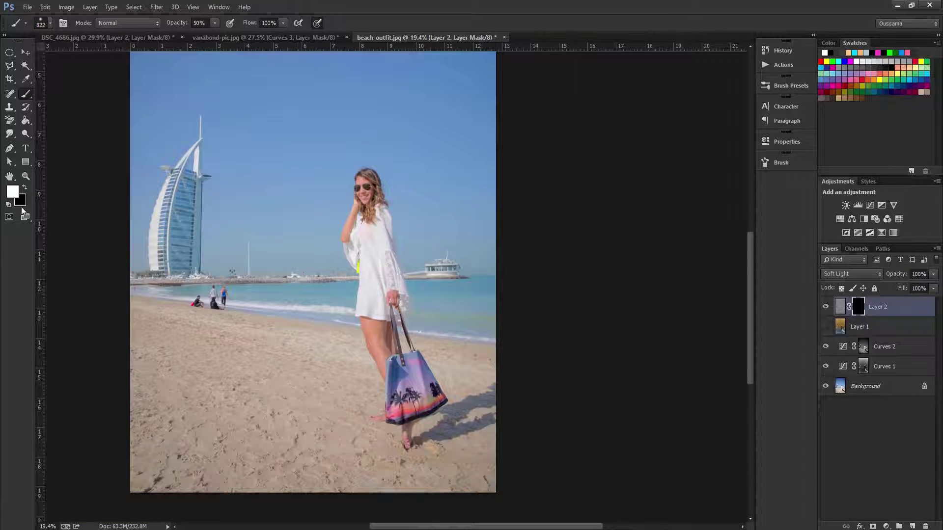
Step: Paint white on Layer 2's mask over the sand and along the shoreline
left_click(320, 464)
left_click(179, 400)
left_click(332, 458)
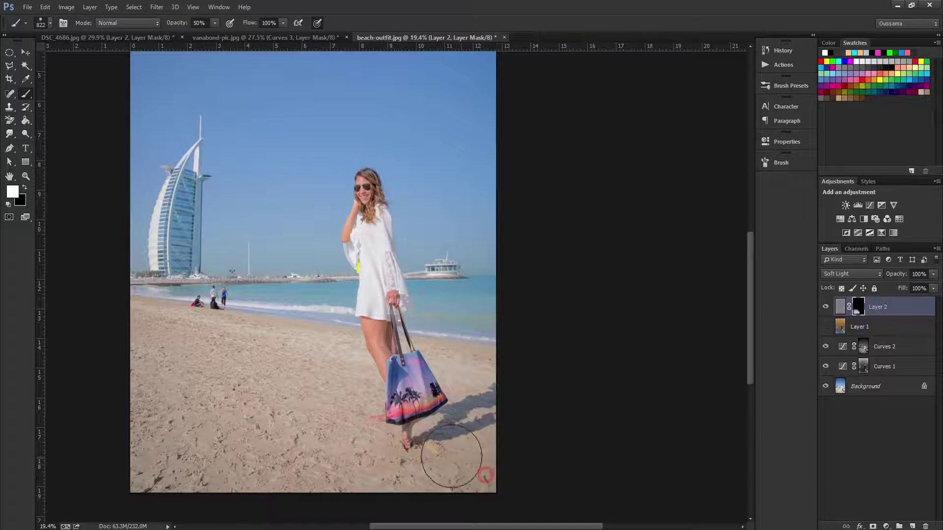
left_click(252, 333)
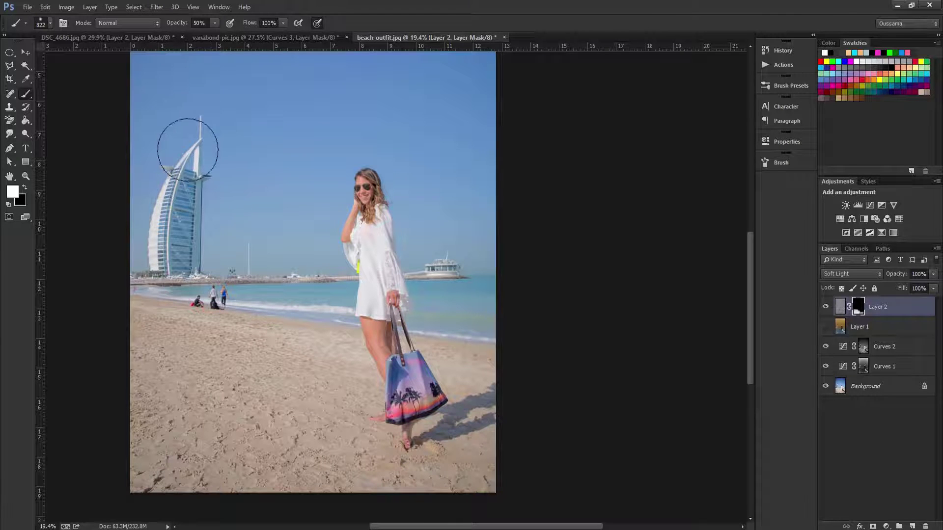
left_click(298, 336)
Step: Paint the mask over the sky, the sea and the shoreline
left_click_drag(187, 148, 181, 240)
left_click(206, 276)
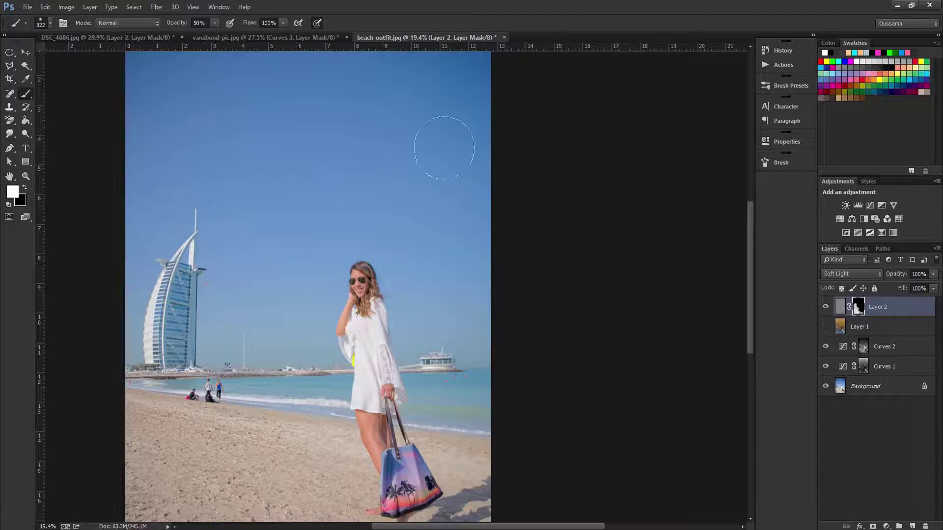
left_click(305, 384)
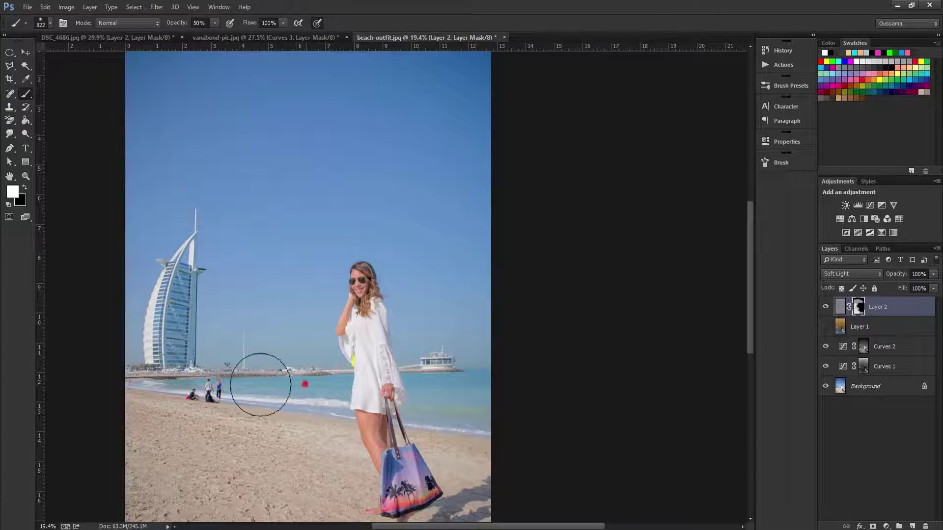
left_click(482, 371)
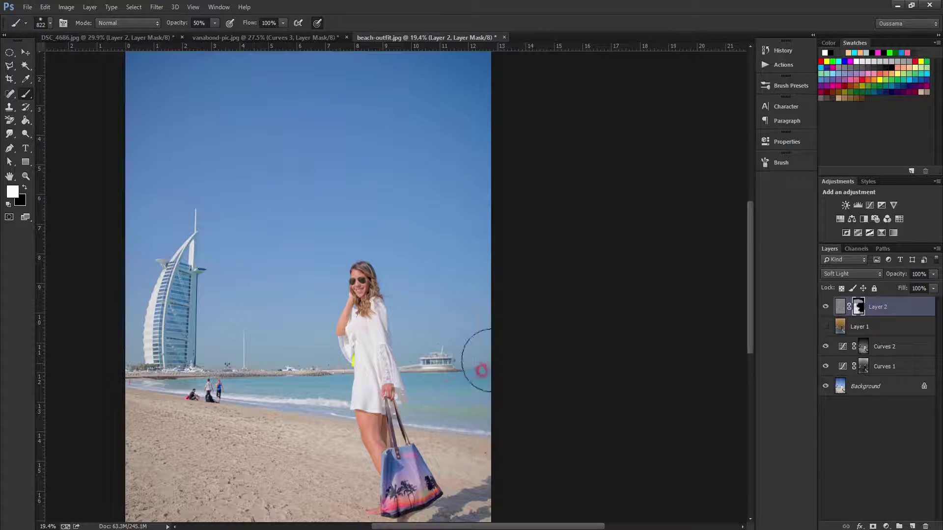
left_click(446, 379)
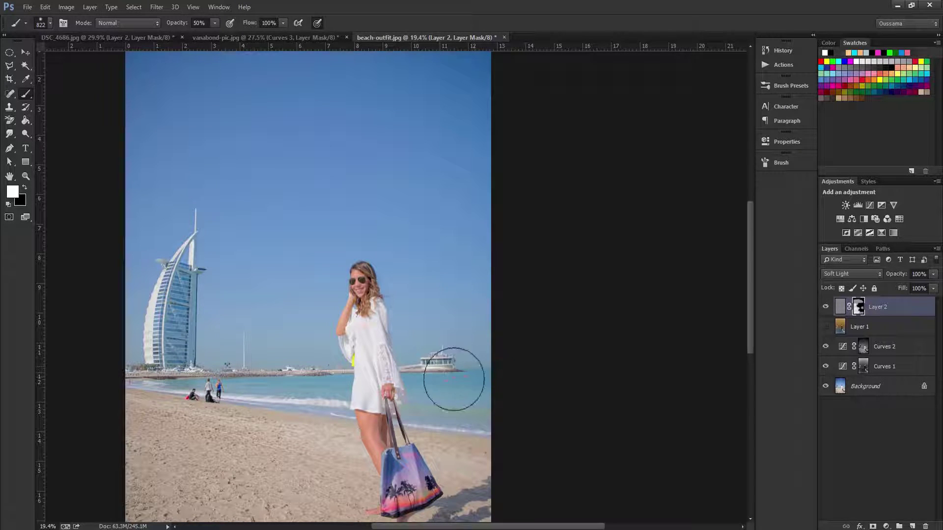
left_click(273, 385)
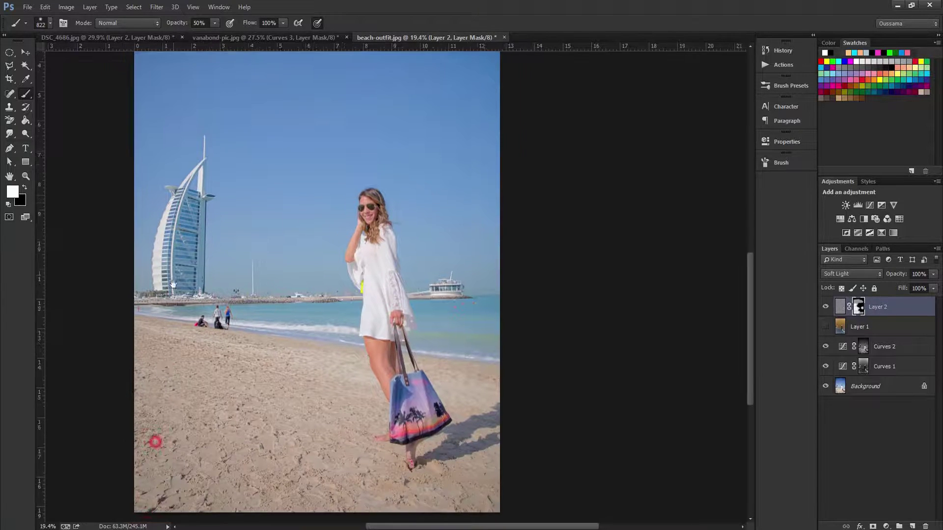
Step: Paint the mask over the lower sand, then zoom in on the bag and feet
left_click_drag(158, 435, 175, 280)
left_click(314, 374)
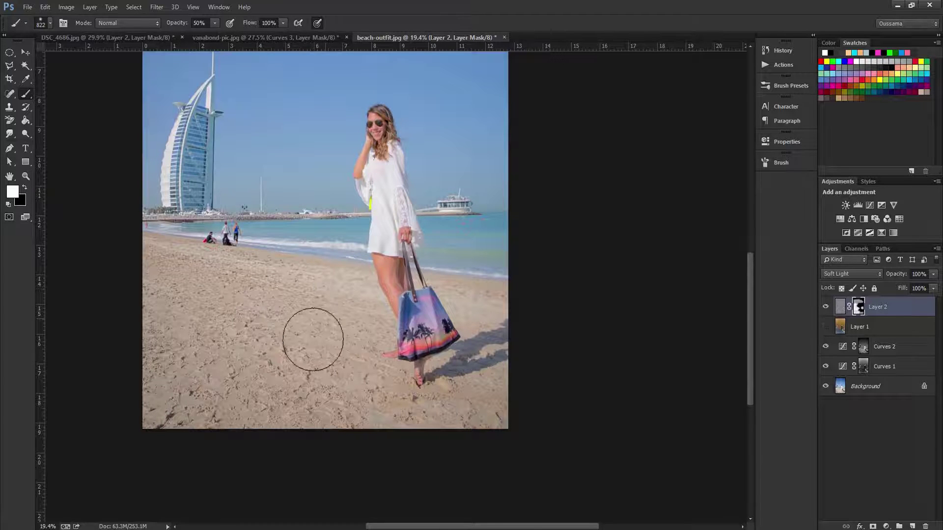
left_click(522, 408)
left_click(326, 248)
left_click_drag(428, 333, 471, 333)
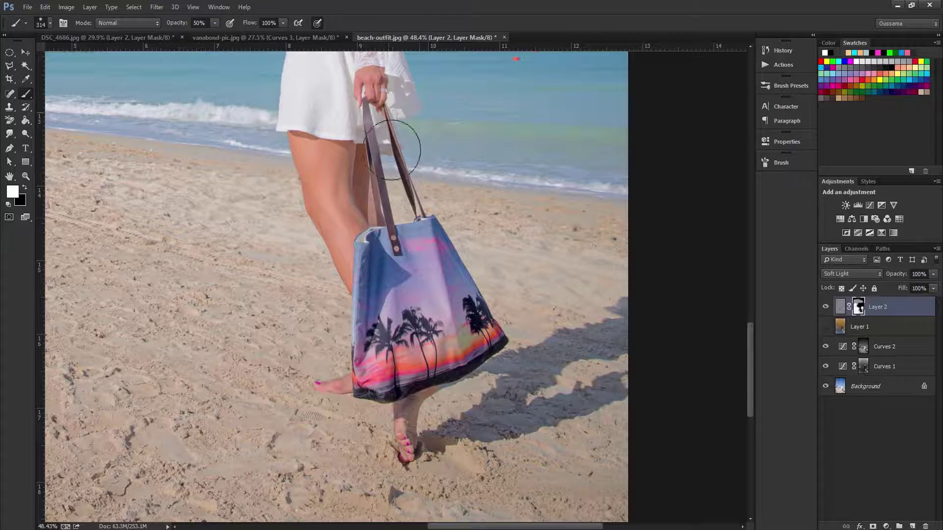
Step: Paint the mask over the legs and bag, then hide Layer 2 to compare
left_click(352, 265)
left_click(332, 193)
left_click(446, 399)
left_click(825, 307)
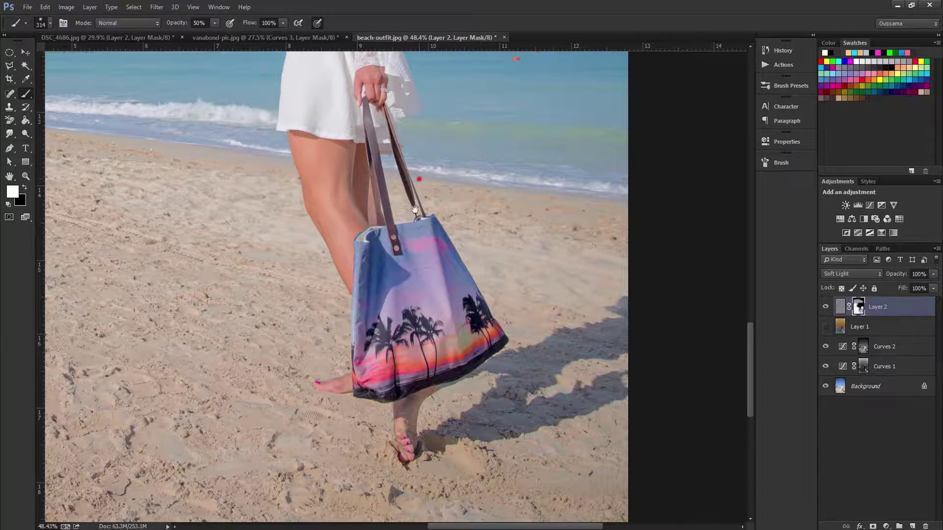
Step: Bring the face and shoulder into view and shrink the brush to 128 px
scroll(419, 182, "up", 5)
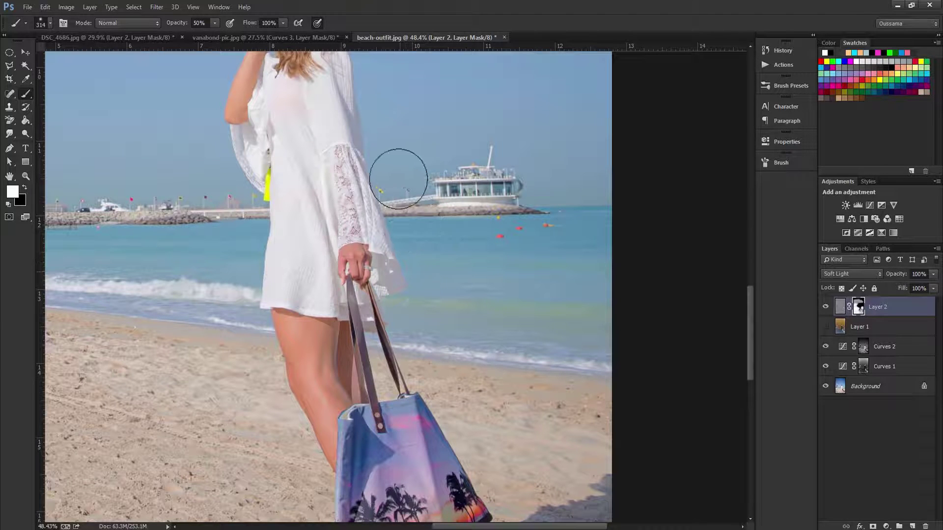
left_click_drag(301, 196, 314, 270)
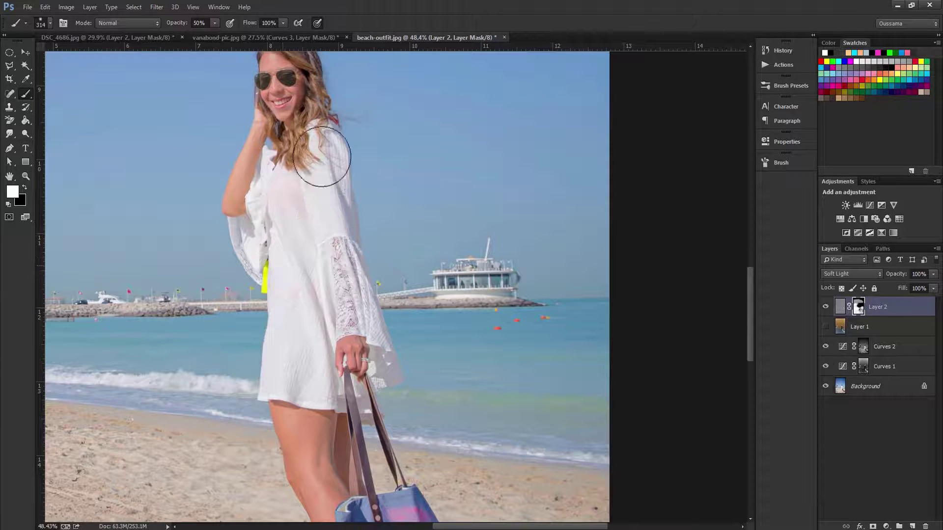
left_click_drag(314, 136, 290, 278)
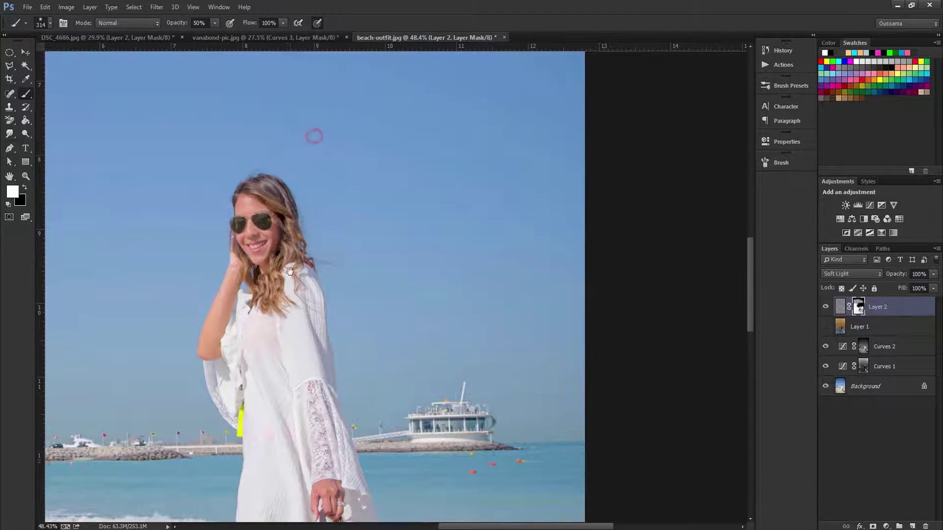
right_click(293, 173, "alt")
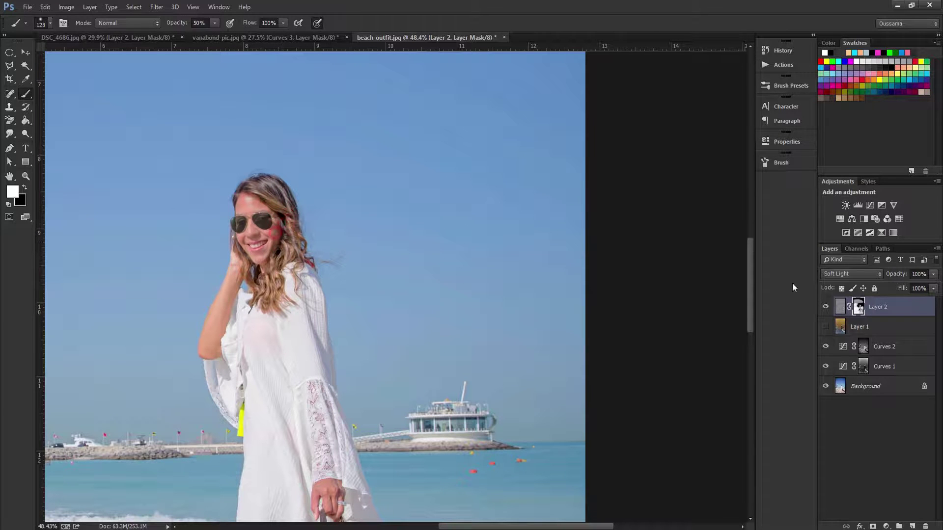
Step: View Layer 2's mask on its own, return to the image, and enlarge the brush to 355
left_click(858, 308, "alt")
left_click(858, 308, "alt")
left_click_drag(391, 417, 370, 416)
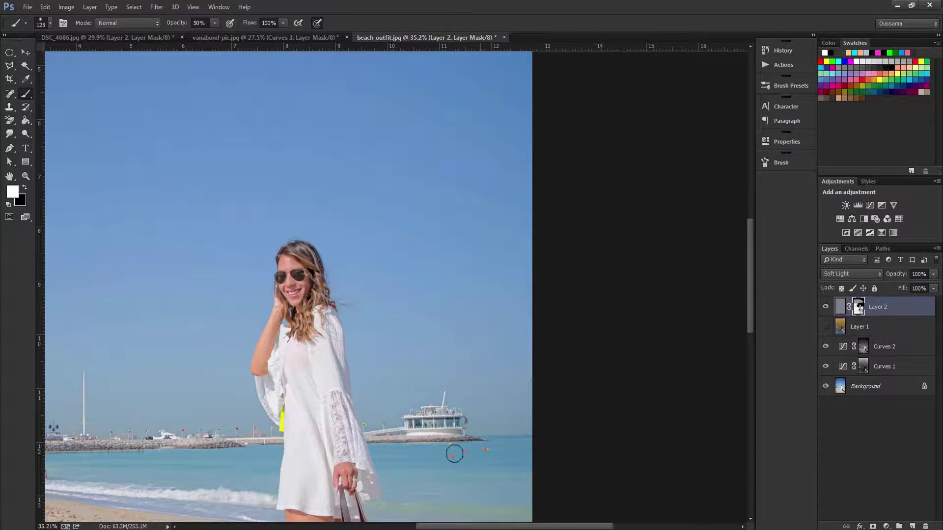
left_click_drag(426, 481, 433, 345)
left_click_drag(528, 397, 525, 446)
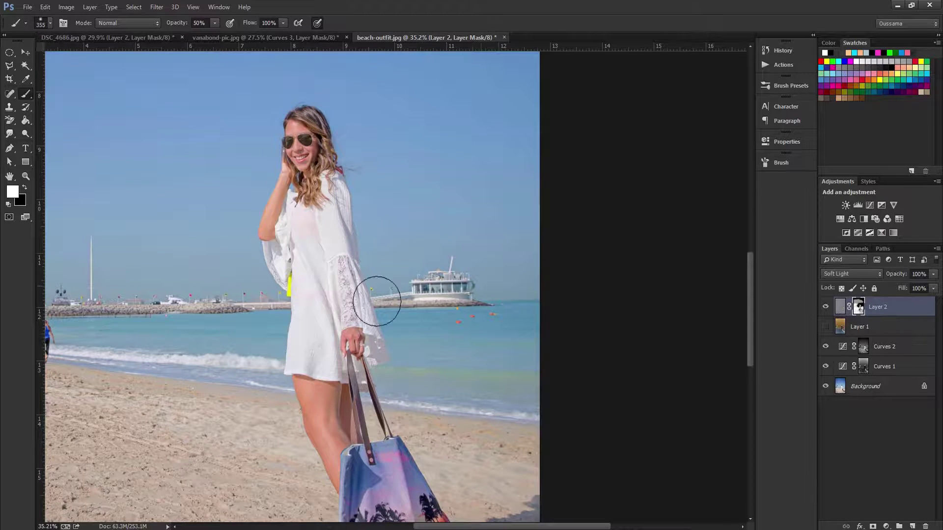
Step: Pan across the beach, bag and face, toggling Layer 2 off and on to compare
left_click_drag(202, 355, 305, 369)
left_click_drag(225, 341, 308, 368)
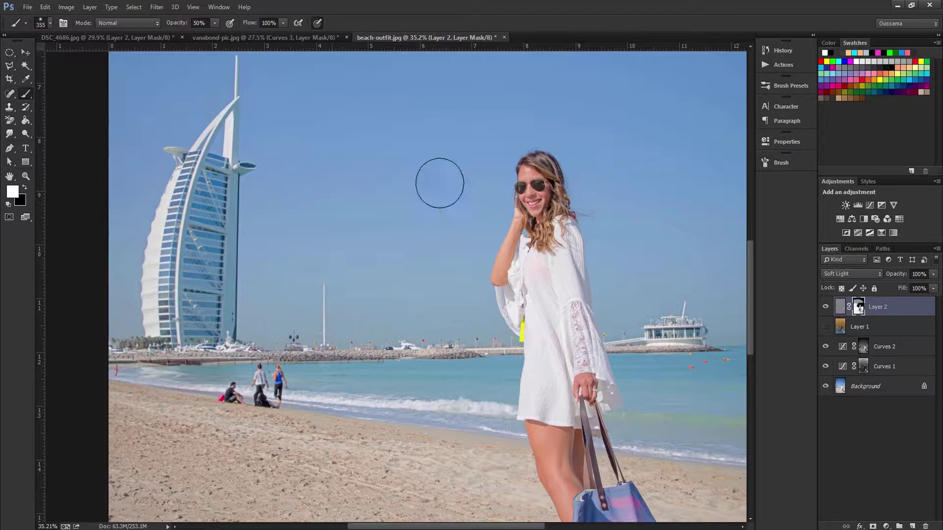
left_click(827, 307)
left_click(826, 307)
left_click_drag(663, 388, 604, 222)
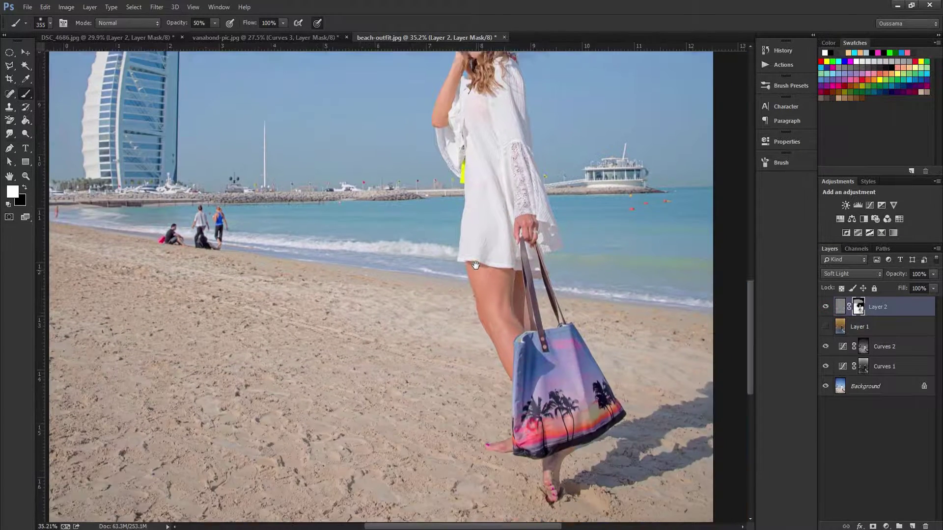
left_click(825, 306)
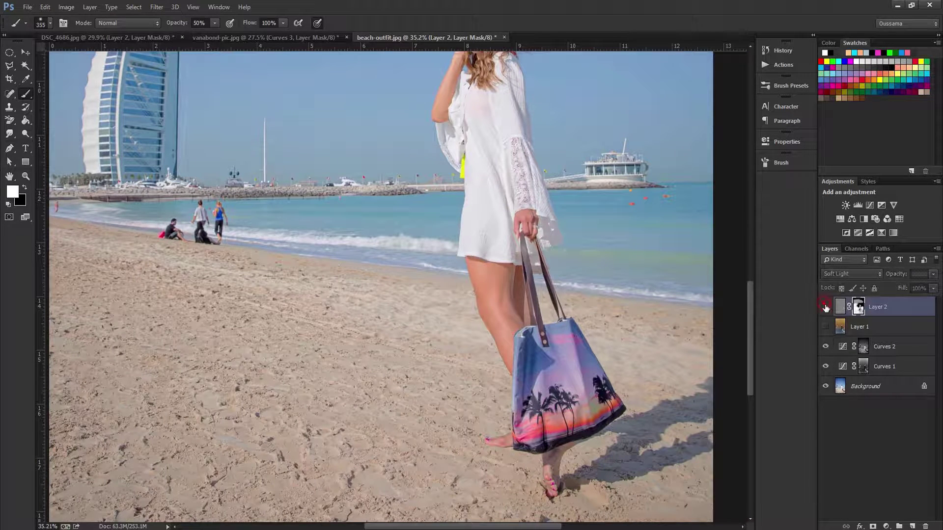
left_click(825, 307)
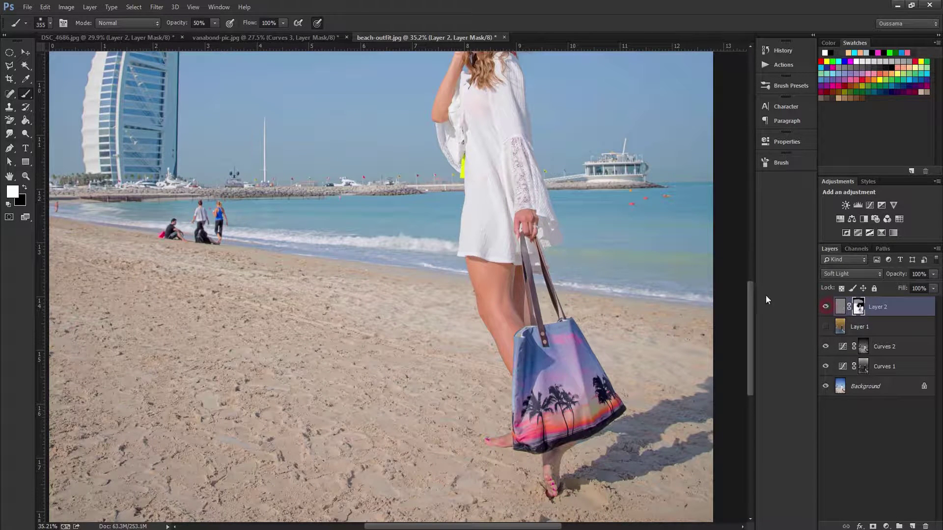
left_click_drag(571, 283, 547, 405)
left_click(825, 307)
scroll(607, 303, "down", 2)
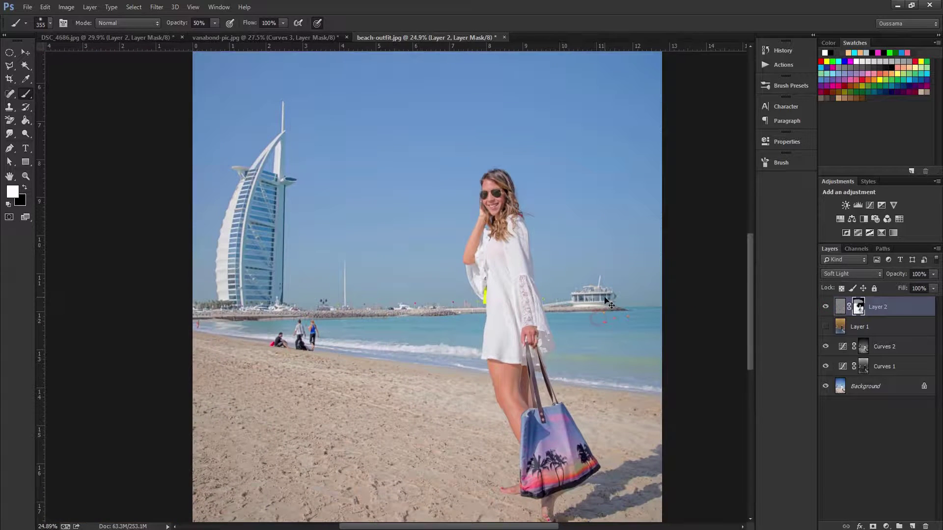
Step: Toggle between the original Background photo and the Curves and Soft Light edits, ending with all edits visible
scroll(609, 304, "down", 2)
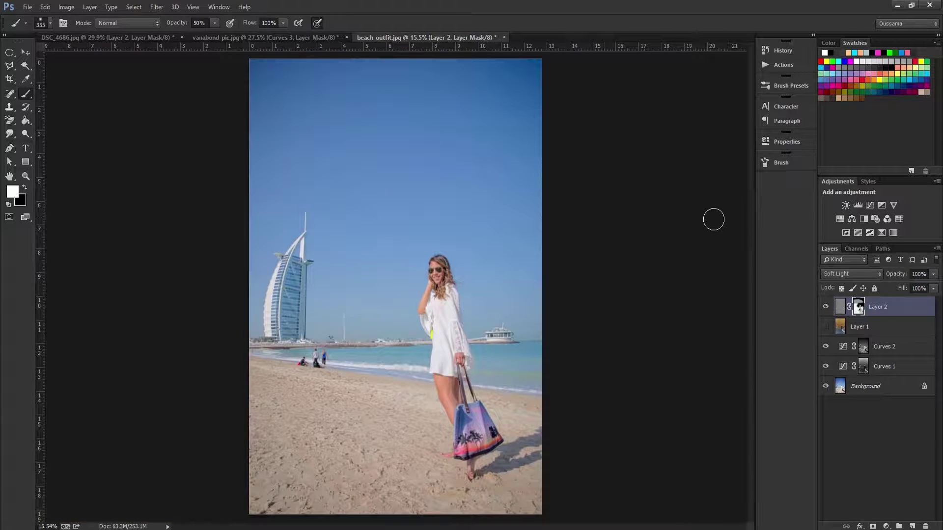
left_click(826, 387, "alt")
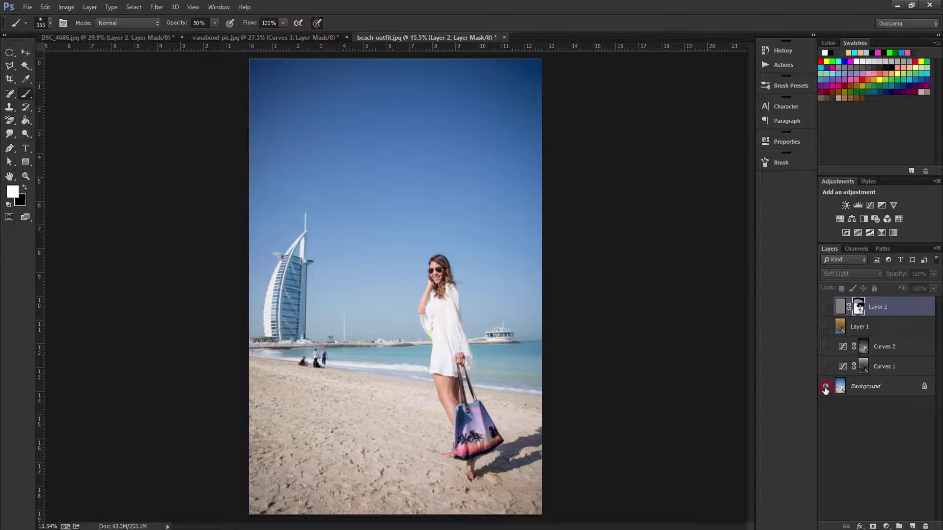
left_click(825, 387, "alt")
left_click(825, 387, "alt")
left_click(825, 388, "alt")
left_click(826, 388, "alt")
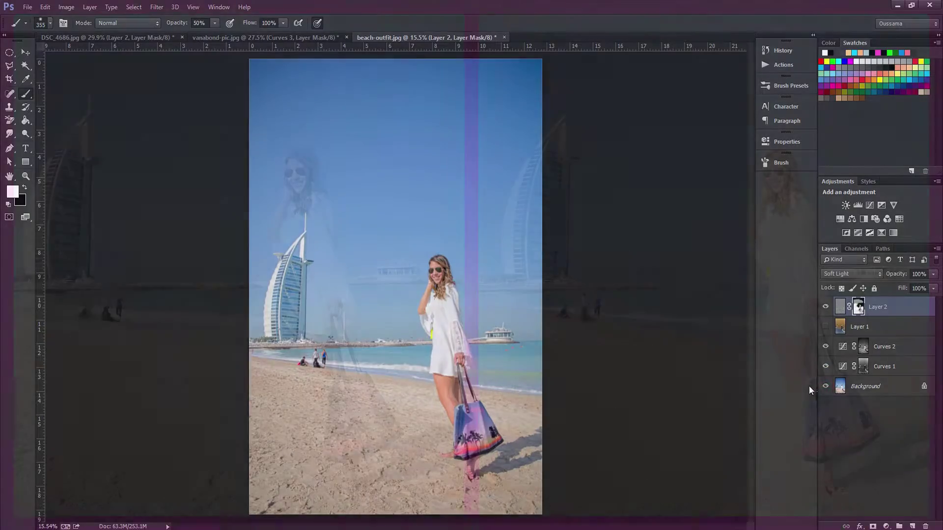